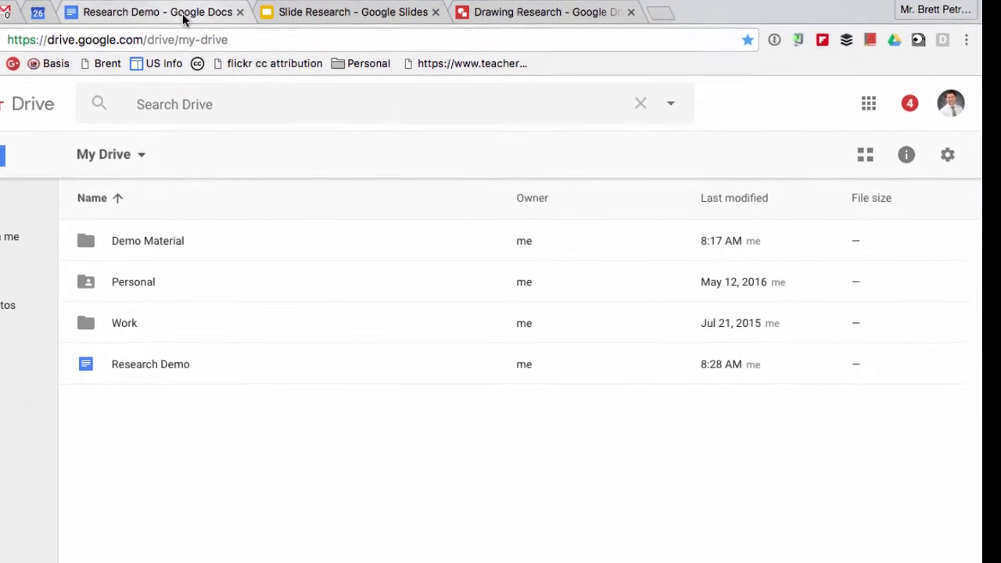
Open the Research panel beside the blank Research Demo document and show the search-type choices.
left_click(173, 12)
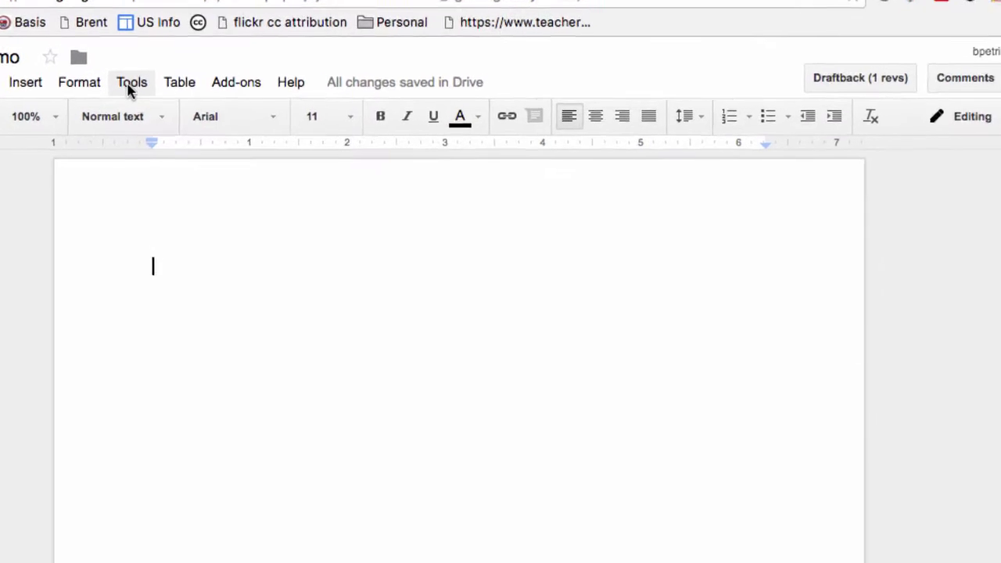
left_click(131, 83)
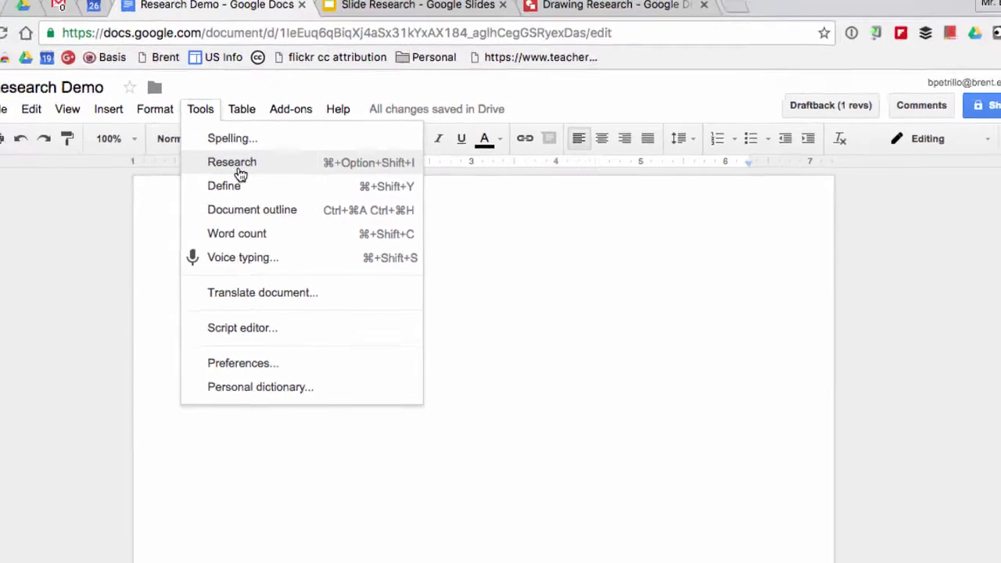
left_click(234, 164)
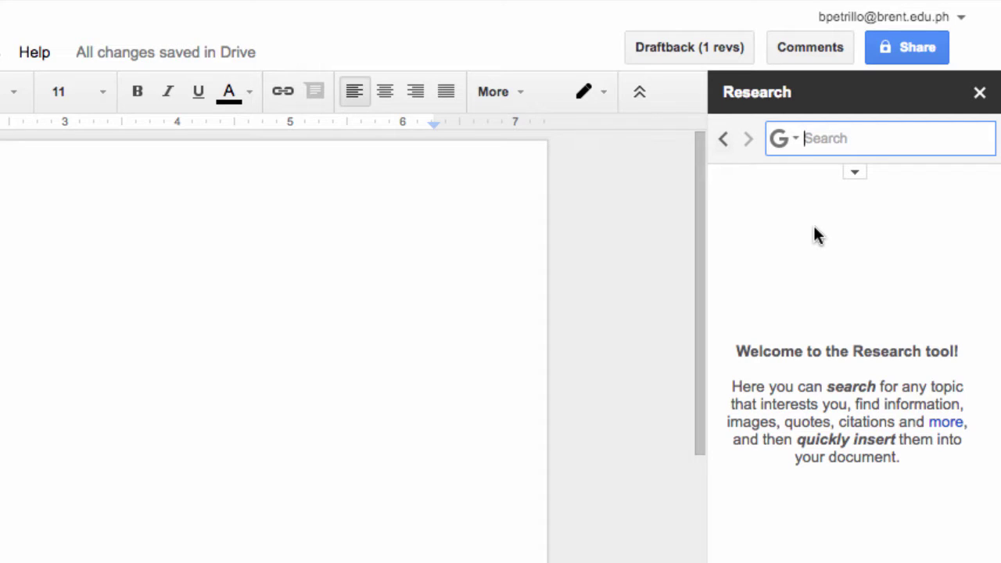
left_click(795, 141)
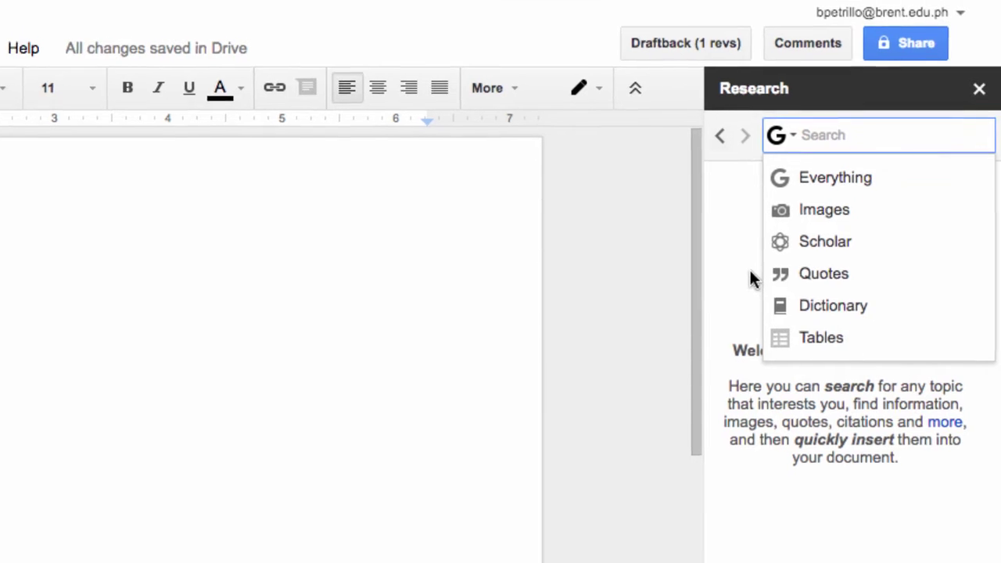
Search Everything for 'Shakespeare' and locate the William Shakespeare Wikipedia result.
left_click(806, 183)
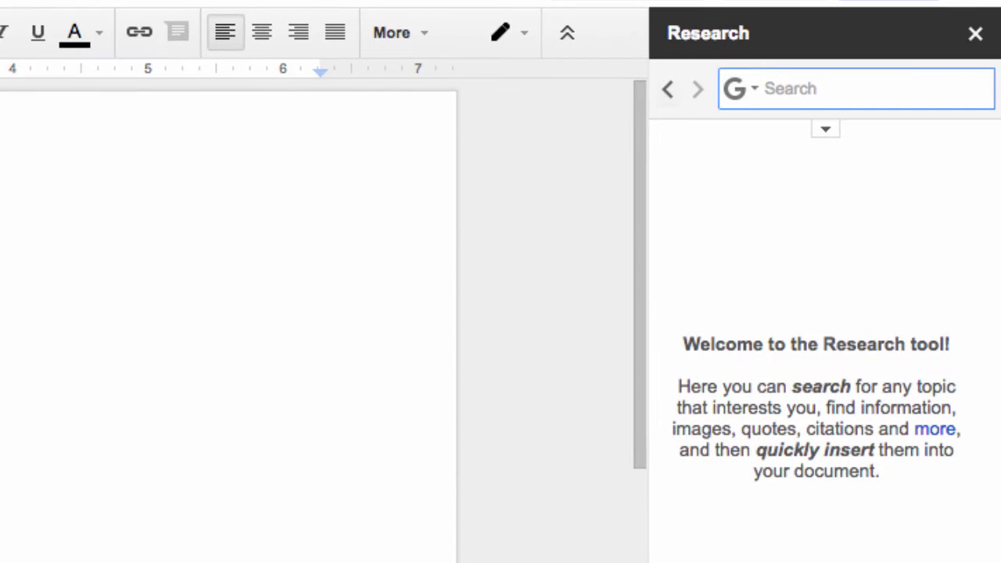
type("Shakespeare")
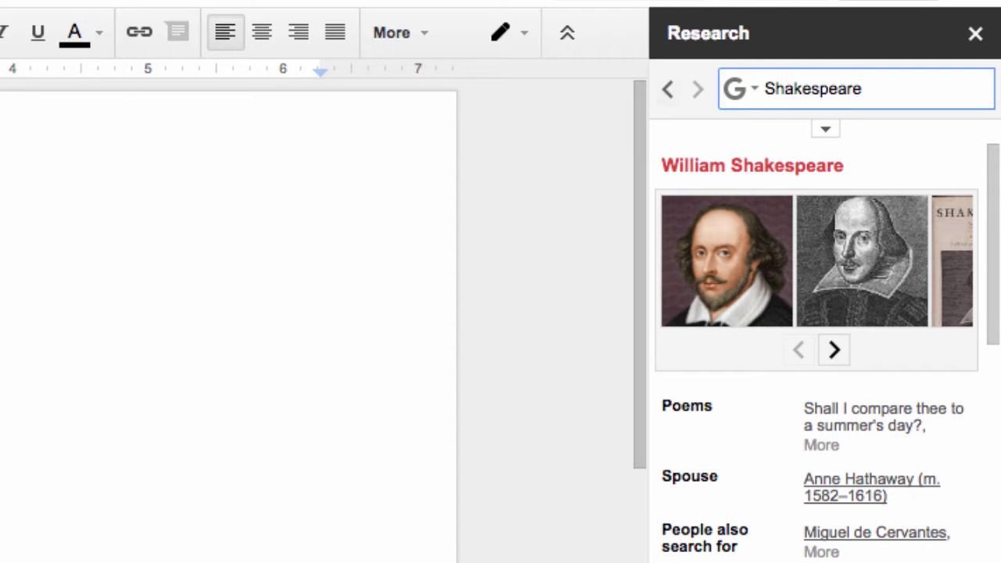
scroll(834, 416, "down", 5)
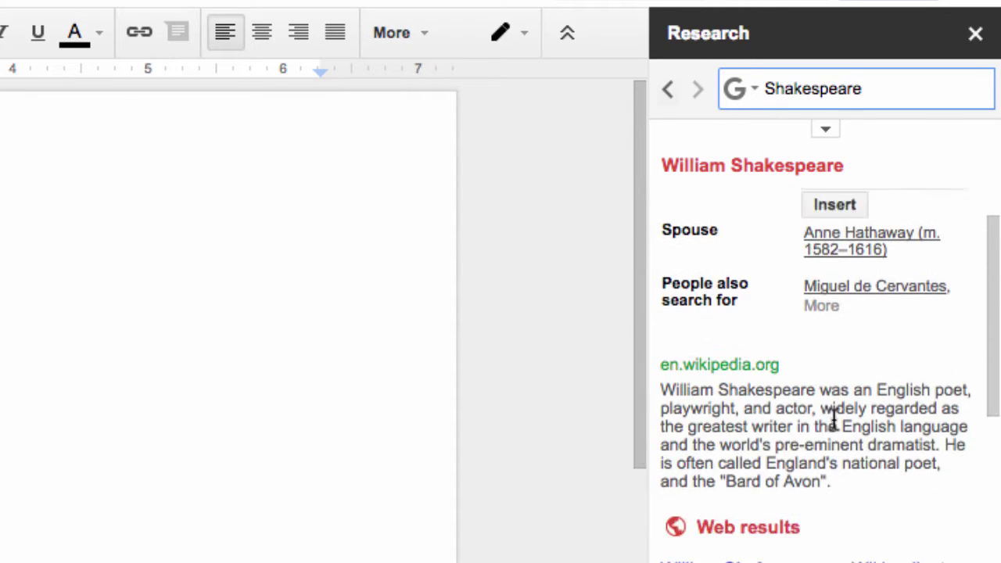
scroll(834, 423, "down", 5)
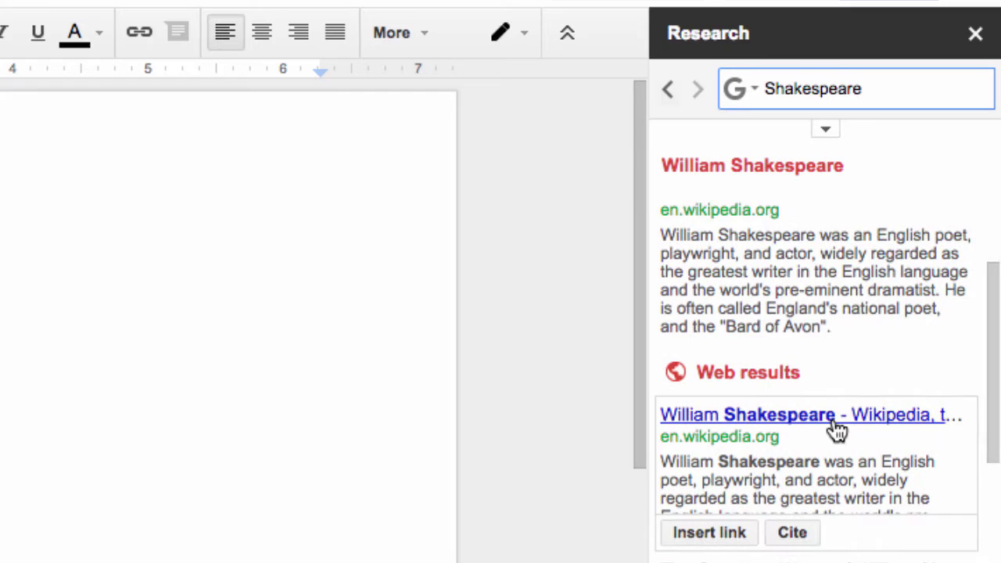
scroll(835, 415, "down", 2)
scroll(835, 384, "down", 3)
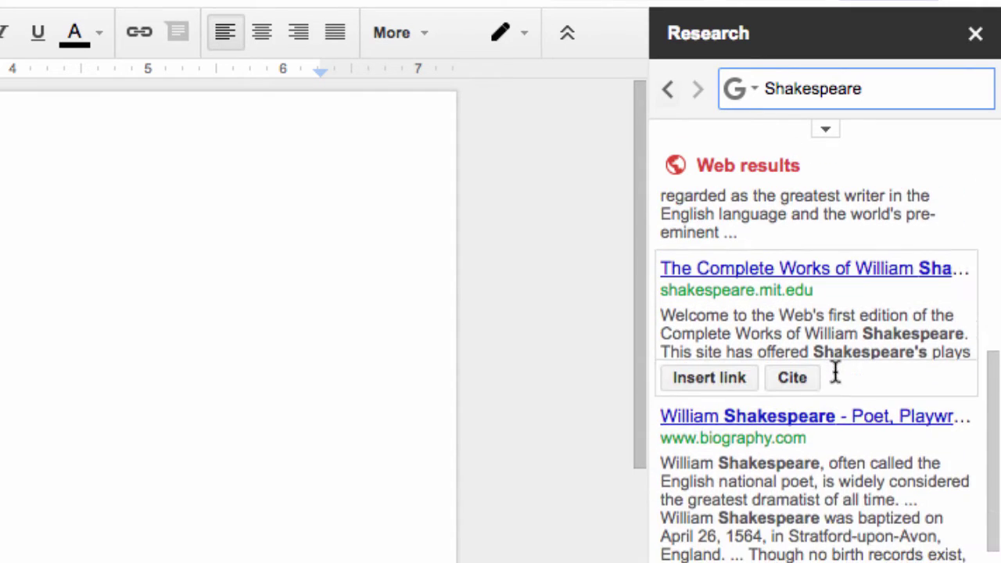
scroll(836, 373, "down", 6)
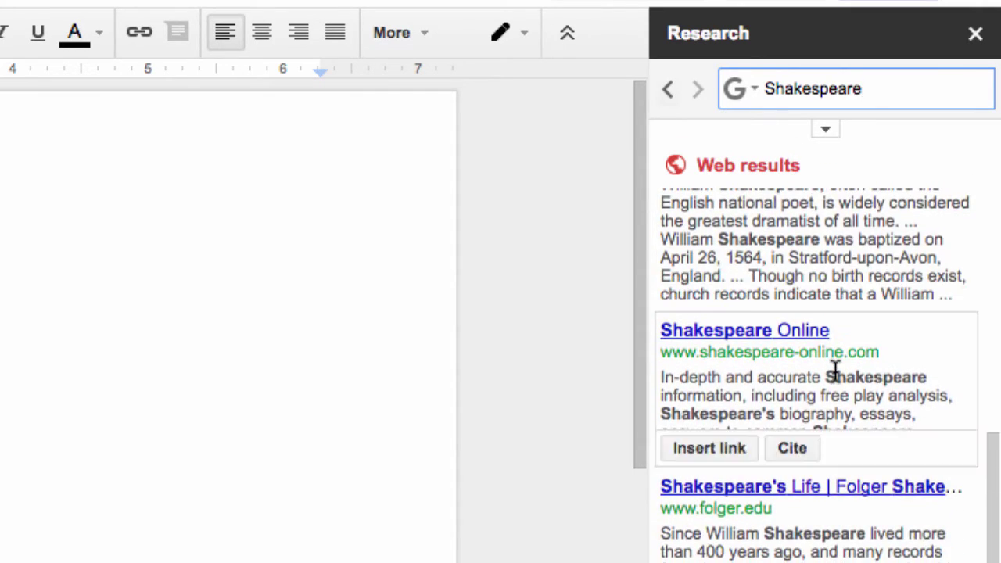
scroll(834, 372, "up", 8)
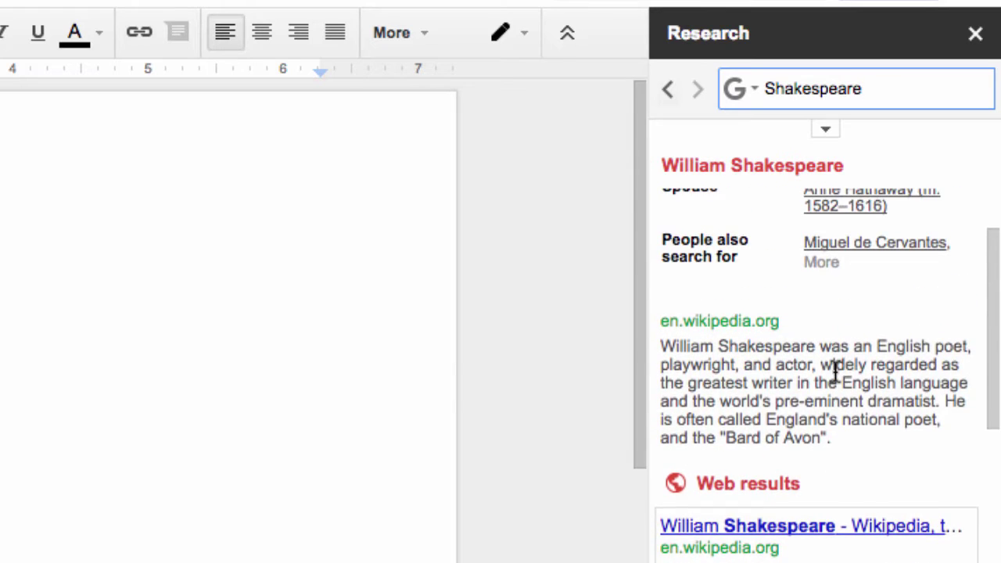
scroll(835, 373, "up", 5)
scroll(836, 378, "down", 7)
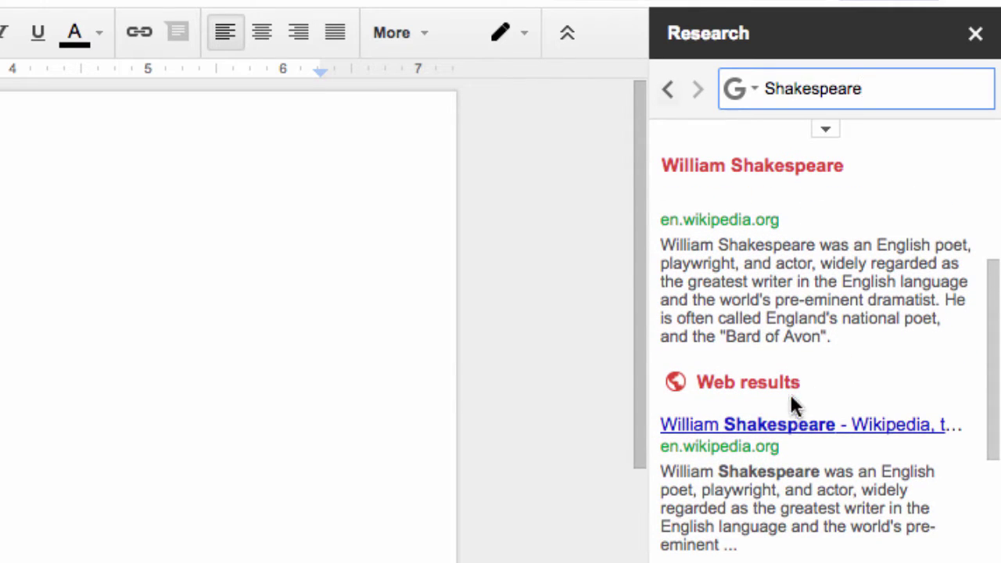
mouse_move(772, 432)
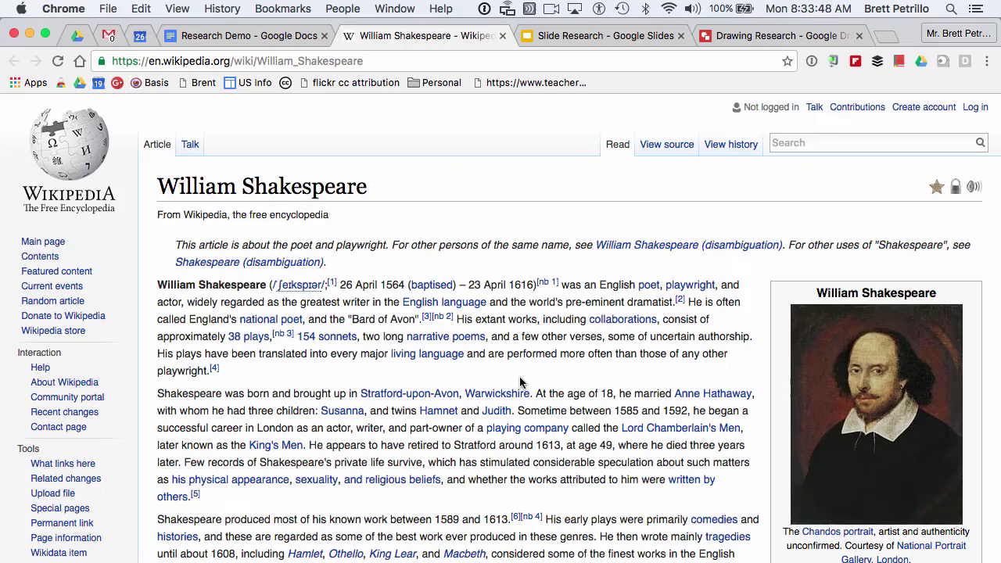
Select the Wikipedia paragraph beginning 'Shakespeare produced most of his known work'.
scroll(520, 382, "up", 2)
scroll(521, 382, "down", 3)
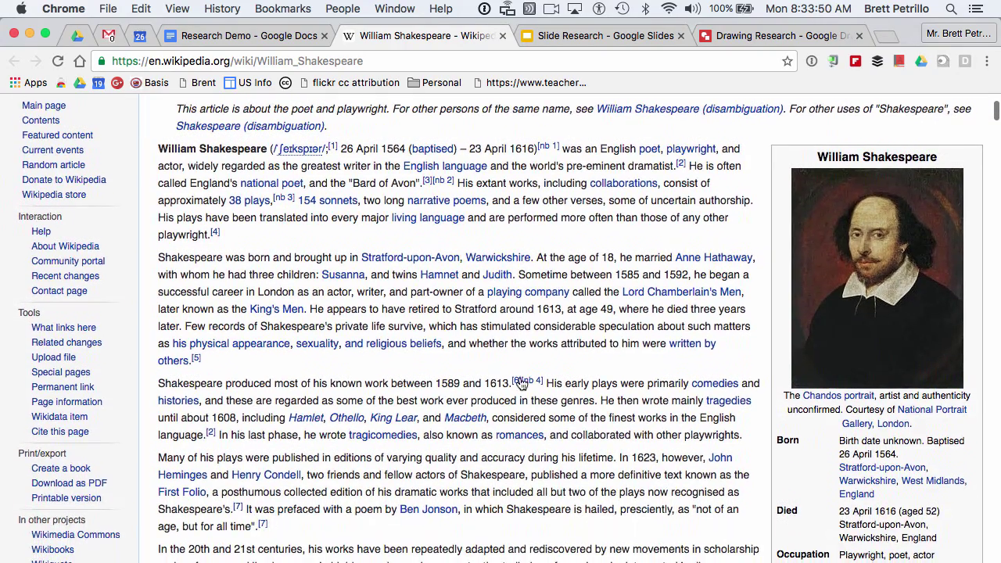
scroll(520, 382, "down", 2)
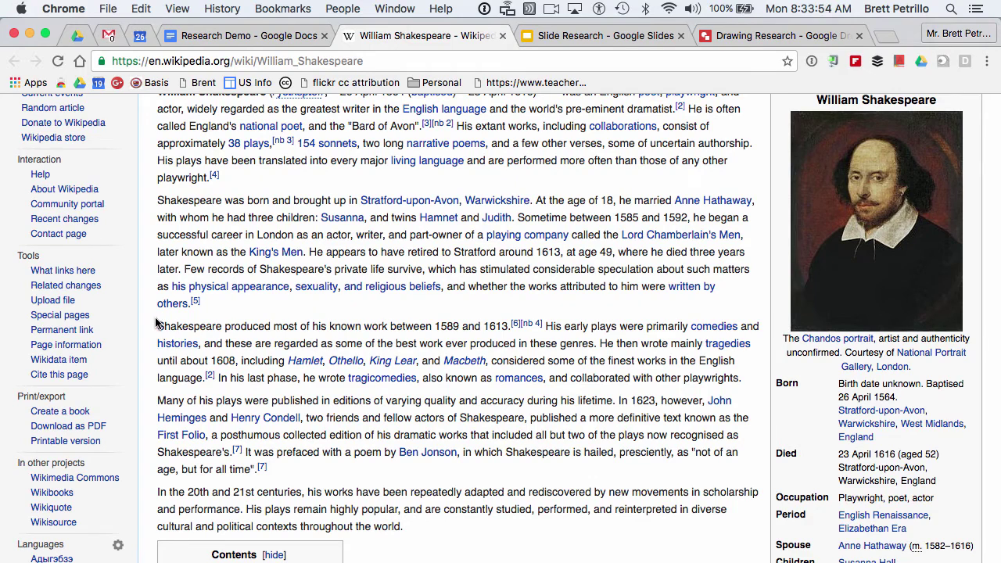
left_click_drag(157, 326, 756, 371)
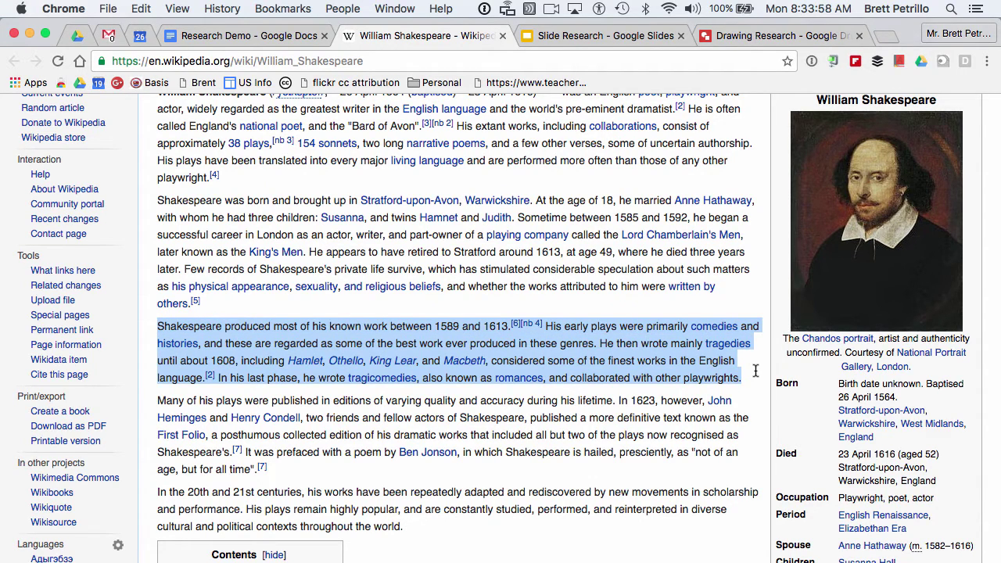
Paste the Shakespeare paragraph into Research Demo and cite the Wikipedia result as footnote 1.
left_click(248, 35)
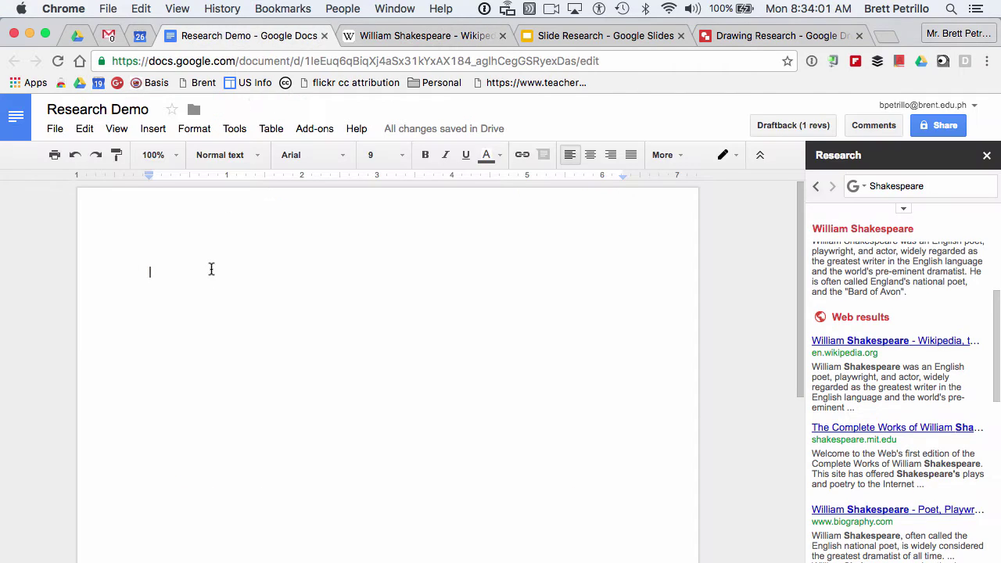
type("Shakespeare produced most of his known work between 1589 and 1613.[6][nb 4] His early plays were primarily comedies andhistories, and these are regarded as some of the best work ever produced in these genres. He then wrote mainly tragediesuntil about 1608, including Hamlet, Othello, King Lear, and Macbeth, considered some of the finest works in the English language.[2] In his last phase, he wrote tragicomedies, also known as romances, and collaborated with other playwrights.")
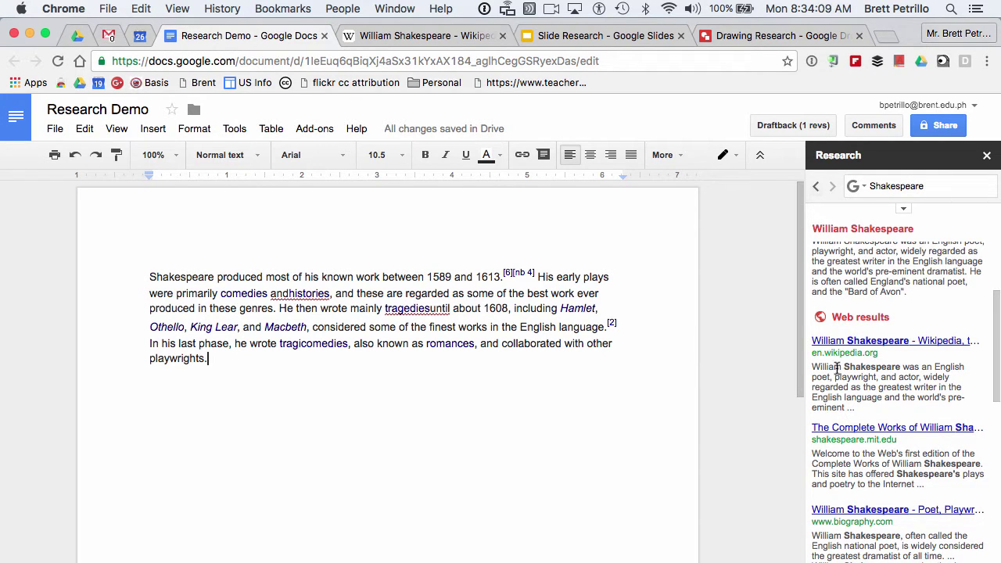
mouse_move(865, 374)
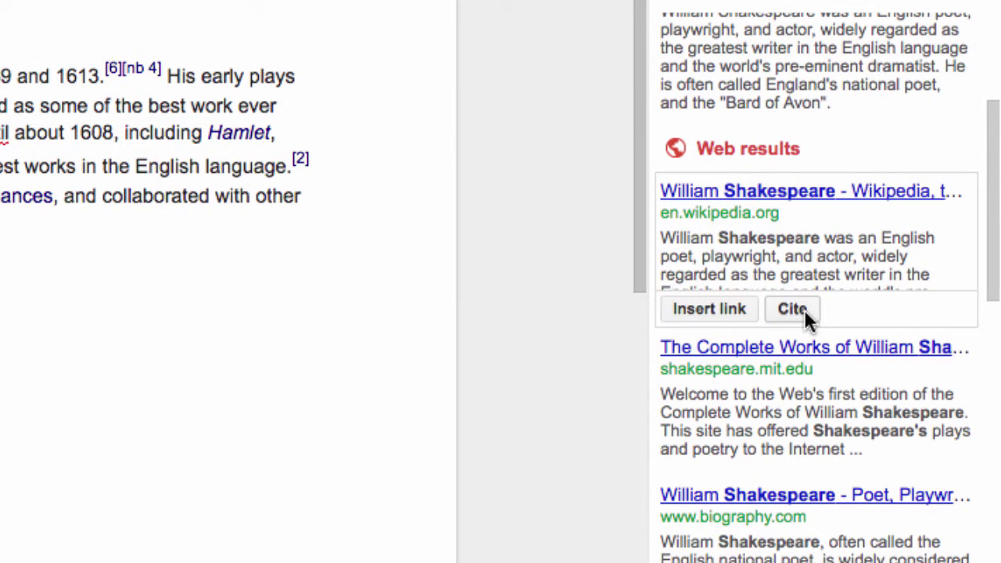
left_click(804, 309)
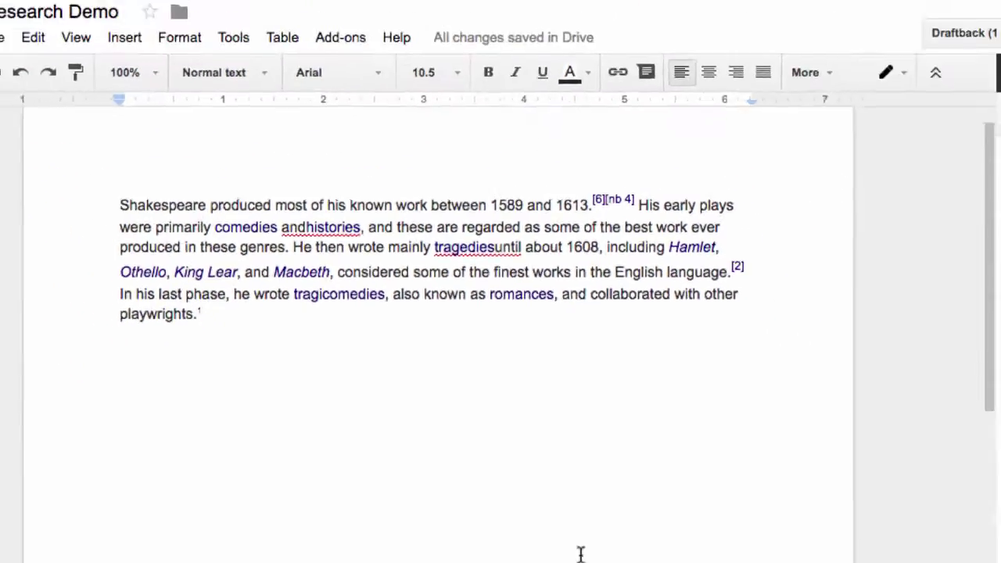
scroll(581, 554, "down", 10)
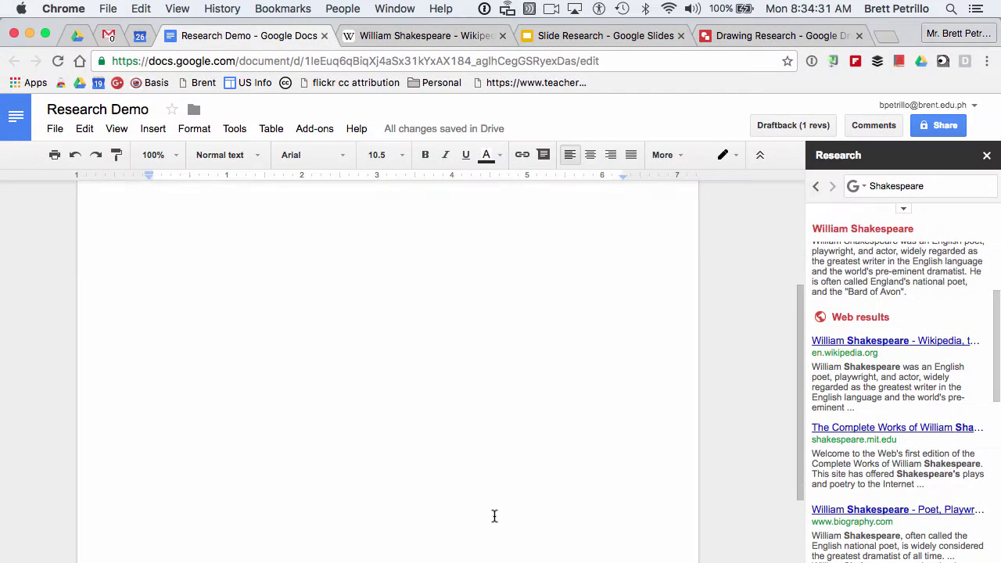
Expand the Research panel's citation format options and keep MLA selected.
scroll(695, 484, "up", 5)
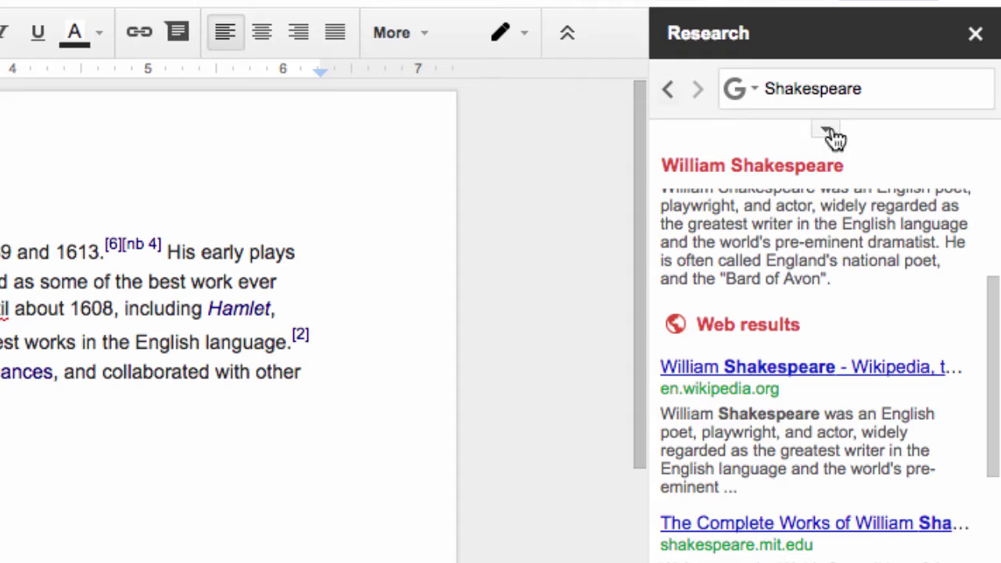
left_click(829, 132)
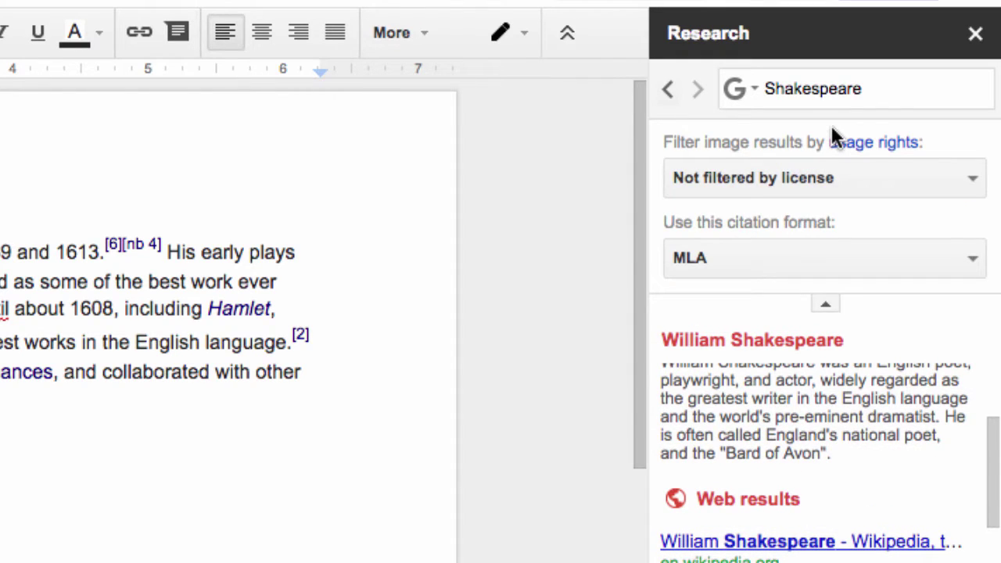
left_click(978, 266)
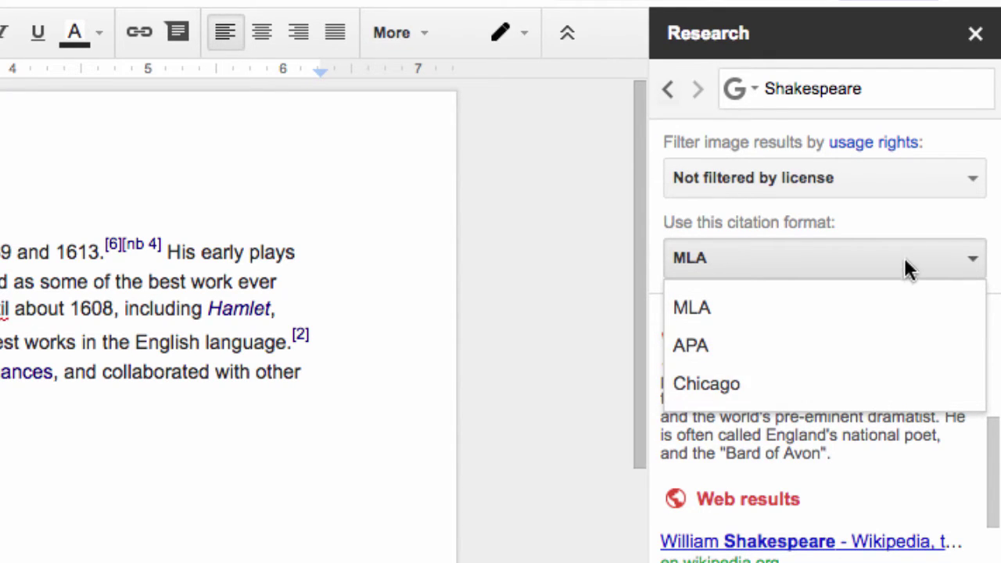
left_click(943, 228)
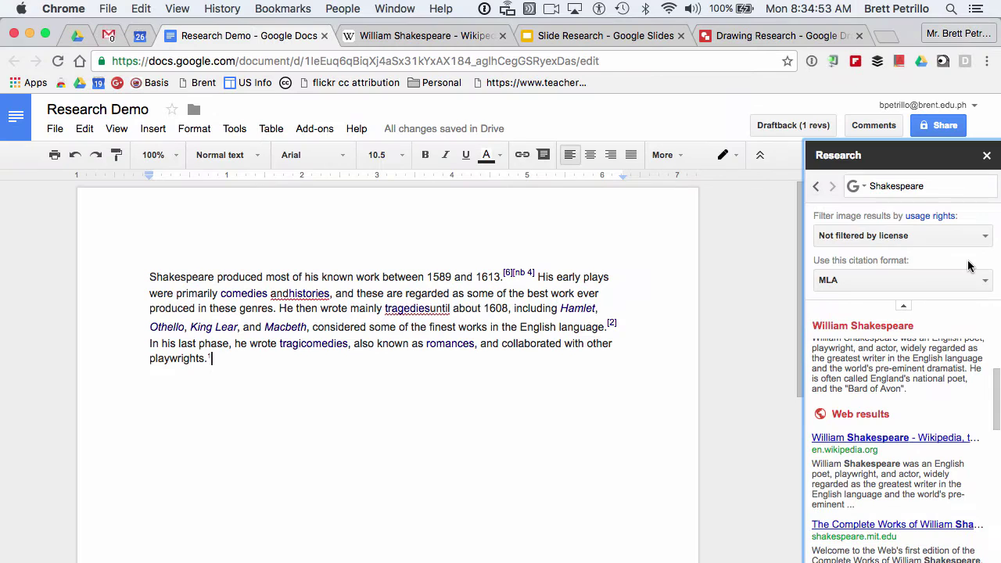
Open the Research panel in Slide Research and run an Images search for 'Shakespeare'.
left_click(626, 36)
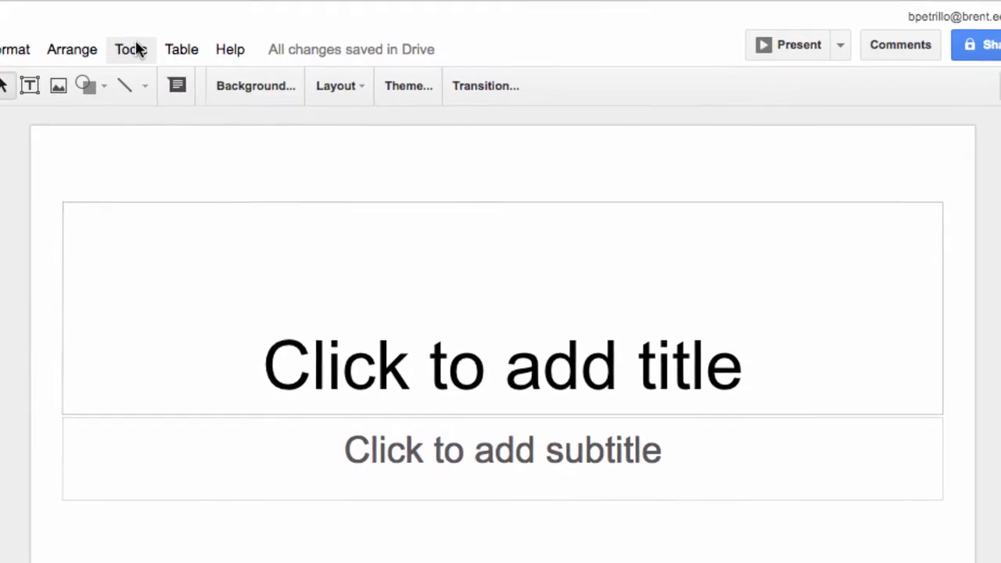
left_click(319, 128)
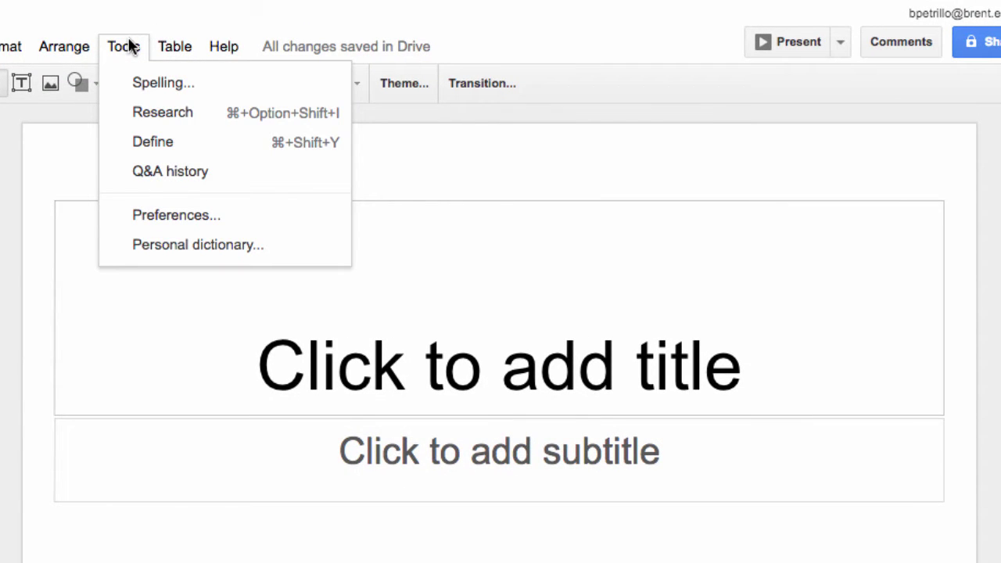
left_click(138, 112)
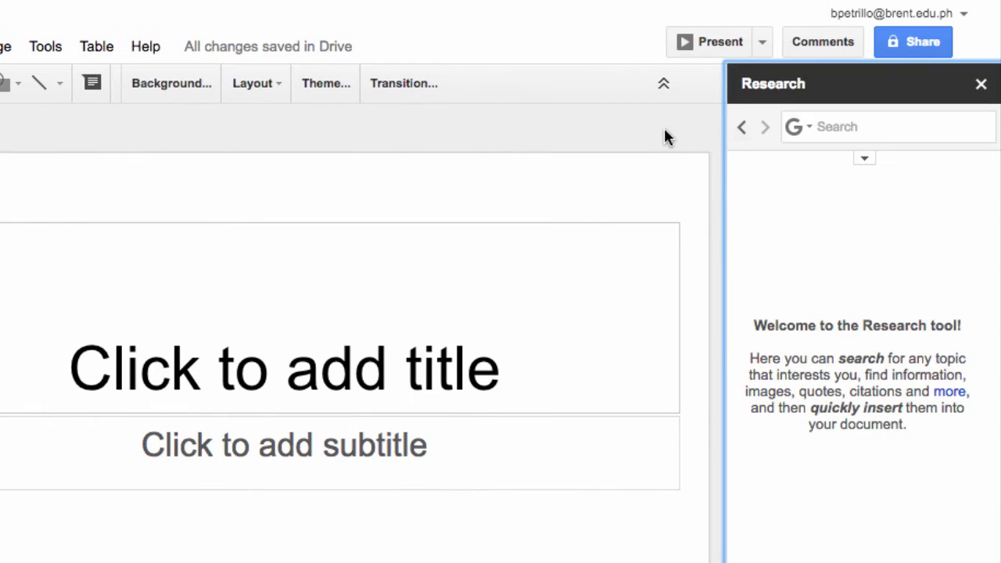
left_click(800, 128)
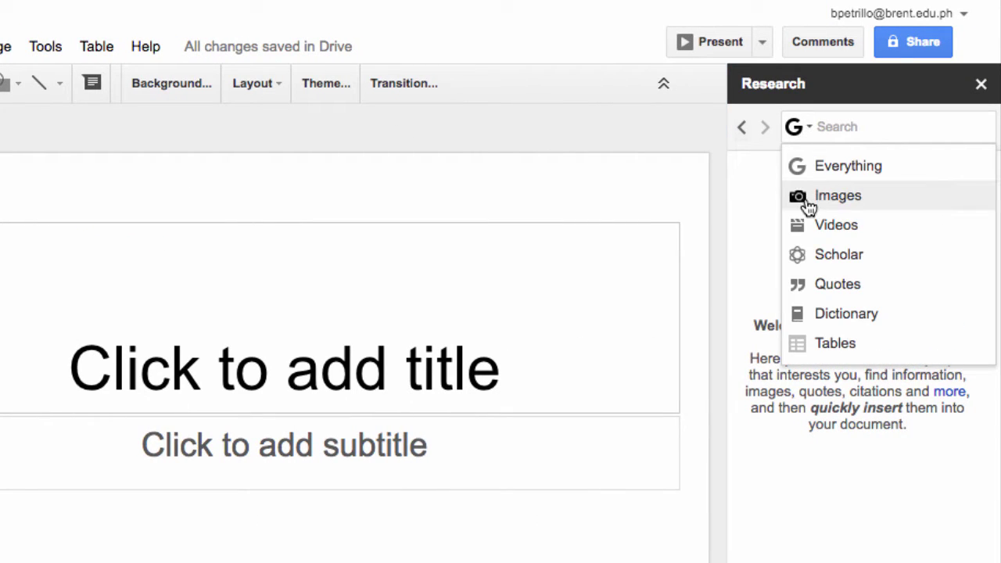
left_click(809, 202)
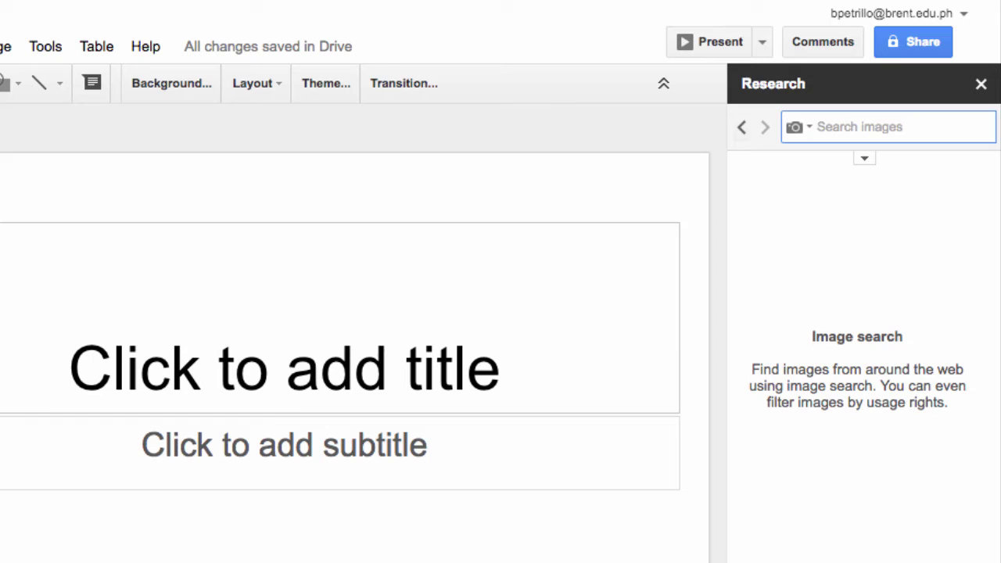
type("Shakespeare")
key("Return")
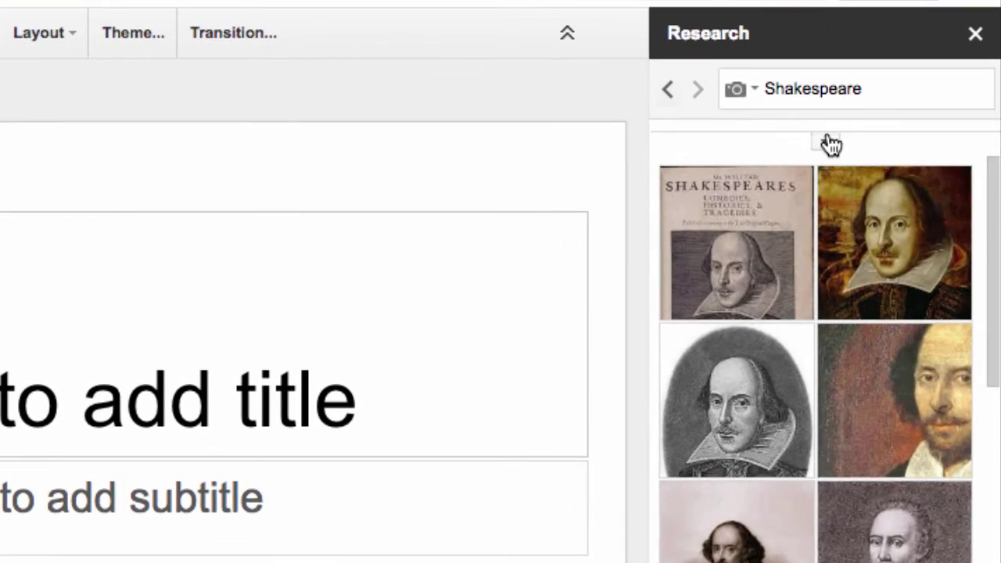
Filter image results to 'Free to use, share or modify, even commercially'.
left_click(865, 158)
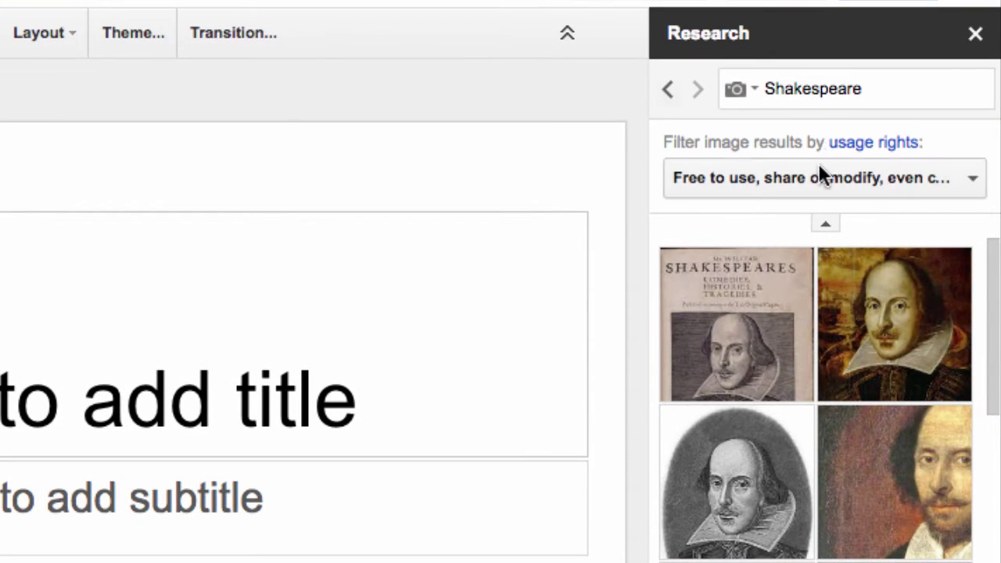
left_click(813, 178)
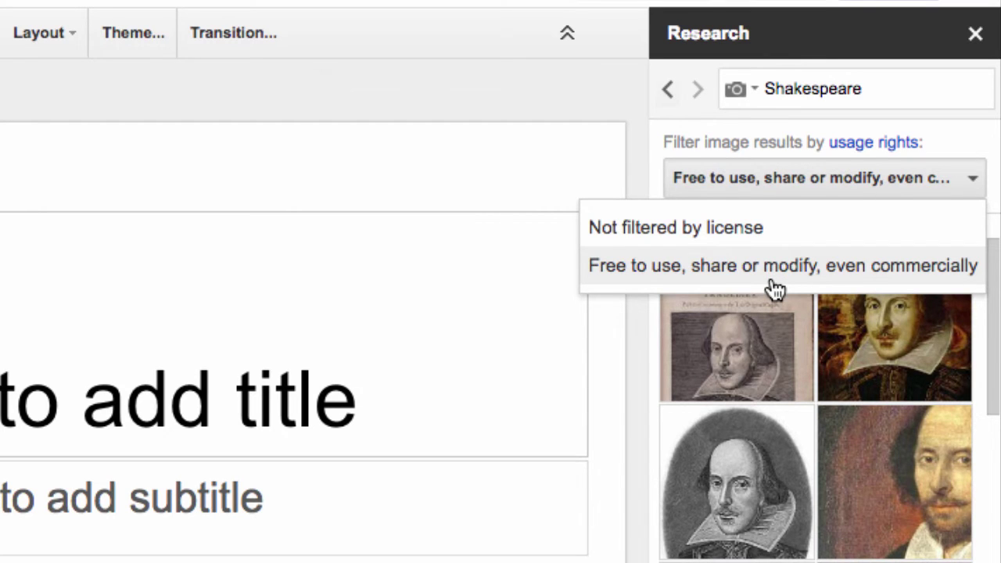
left_click(809, 270)
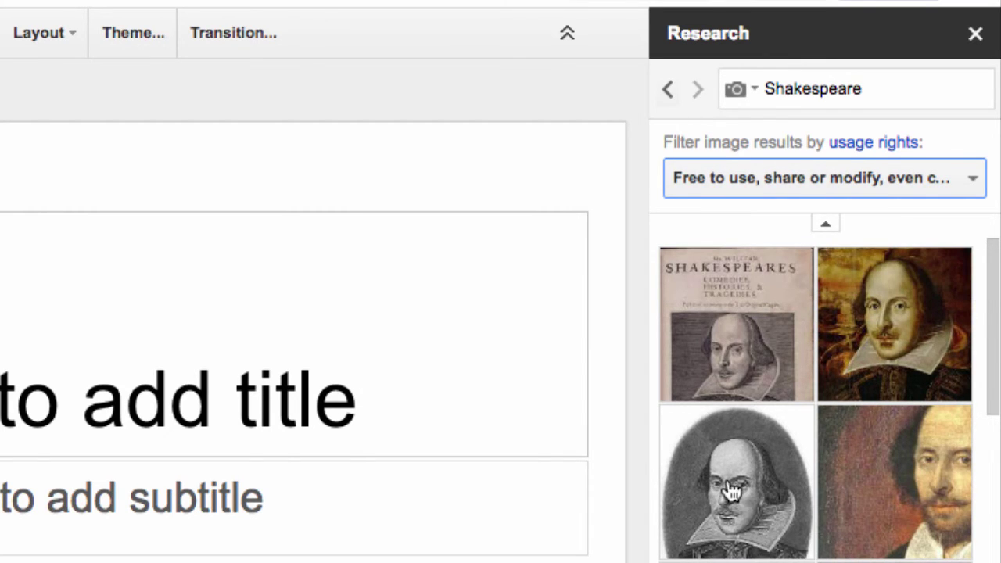
Drag the Shakespeare engraving portrait onto the slide, then go to Drawing Research.
mouse_move(732, 491)
left_click_drag(729, 485, 381, 449)
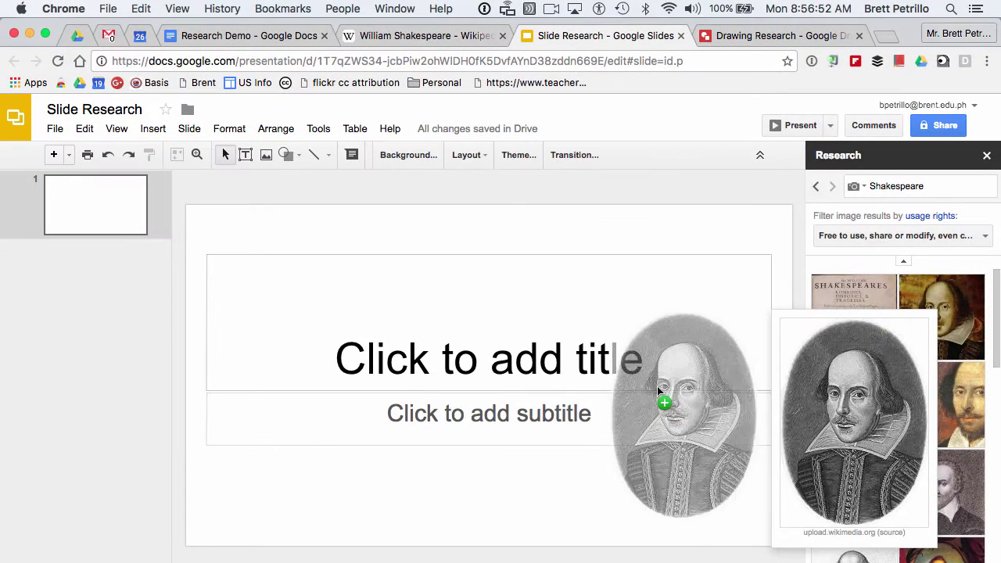
left_click_drag(657, 387, 294, 297)
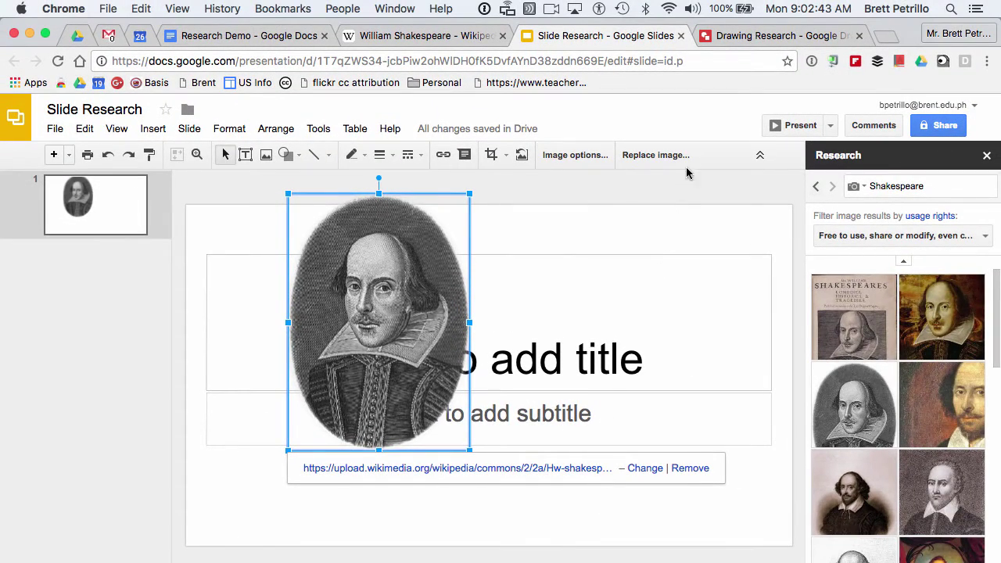
left_click(750, 35)
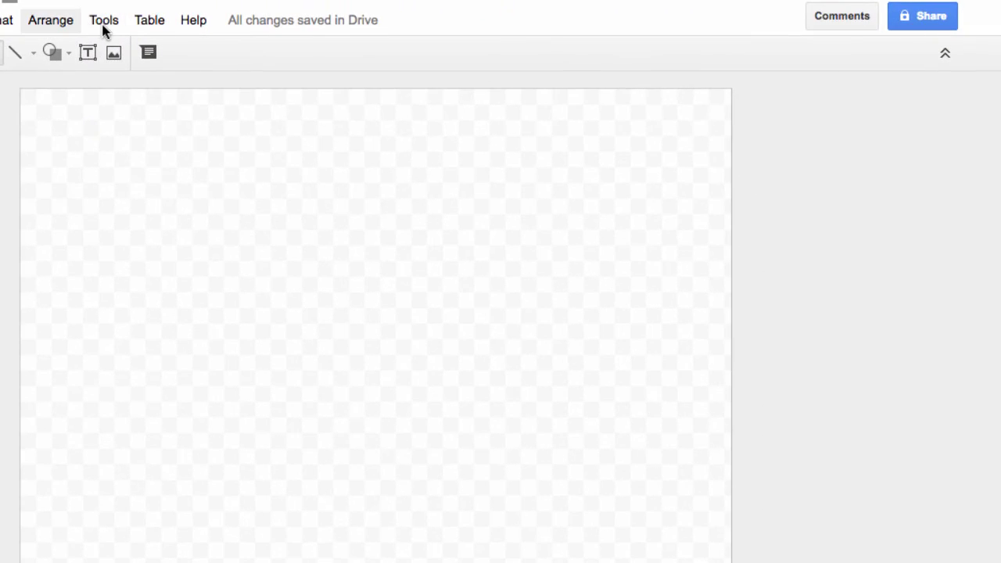
Open the Research panel in Drawings and run a Quotes search for 'Shakespeare'.
key("ctrl+alt+t")
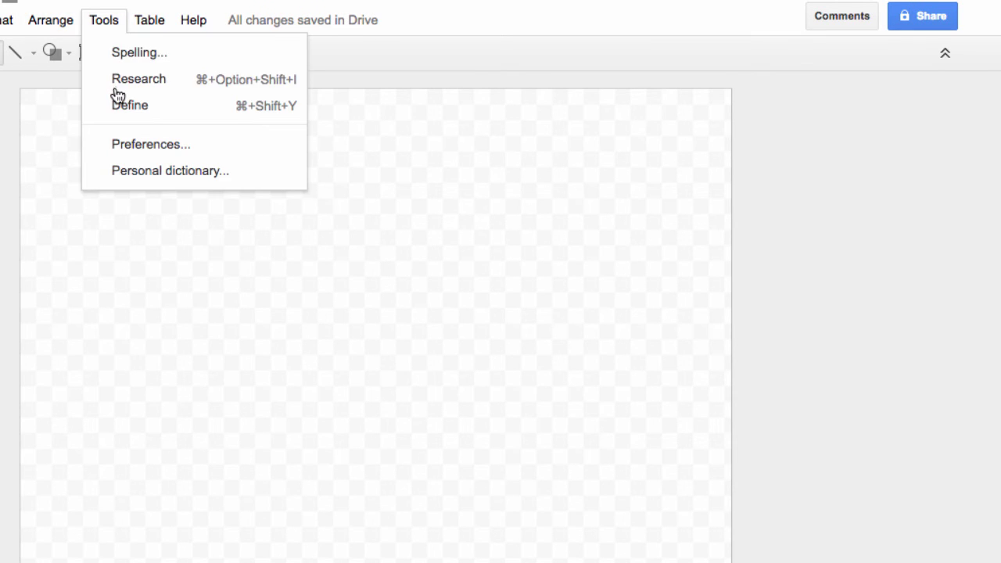
left_click(115, 89)
left_click(820, 92)
left_click(831, 206)
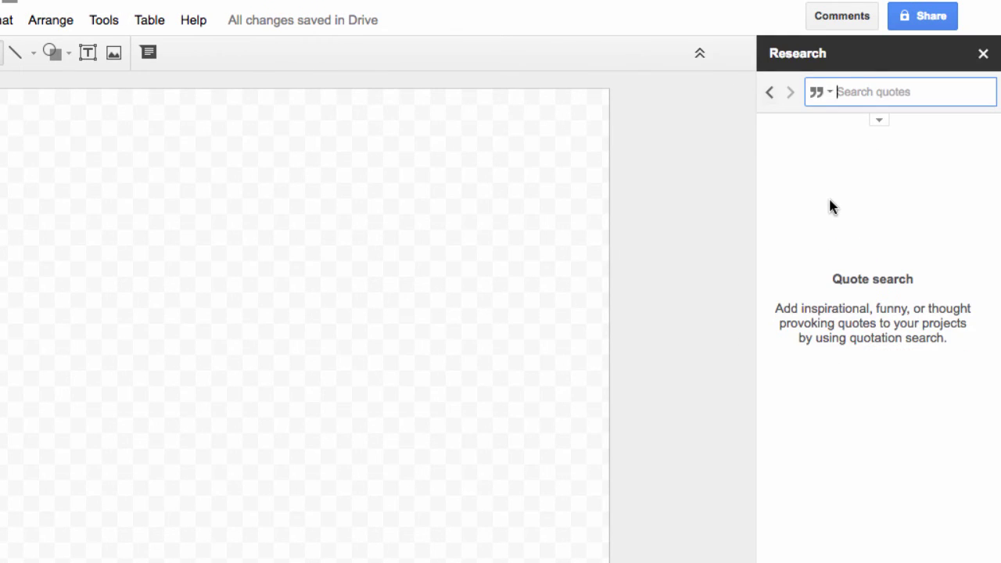
type("Shakespeare")
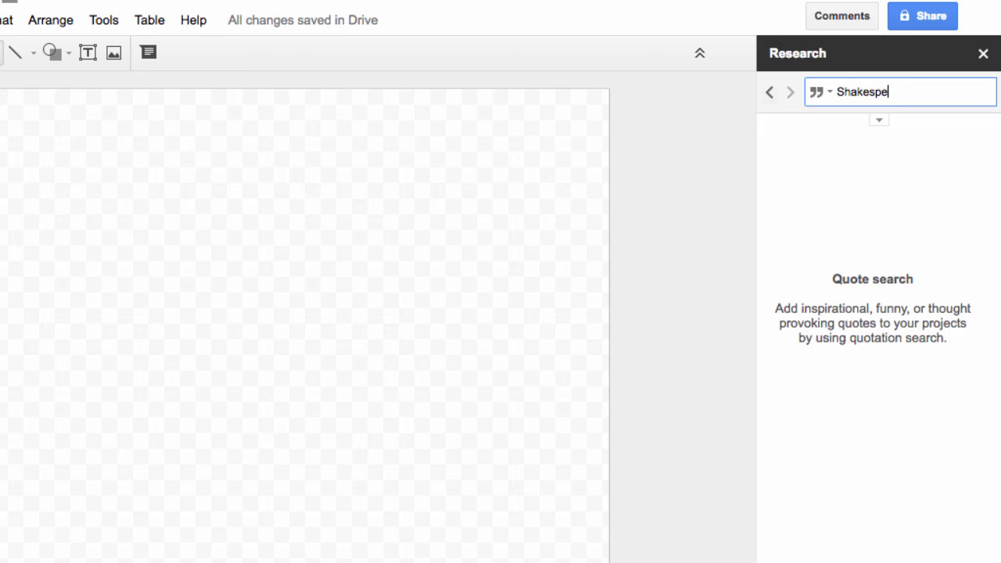
key("Return")
Insert the quote 'A friend is one that knows you as you are' into the drawing.
scroll(912, 376, "down", 2)
scroll(908, 366, "down", 2)
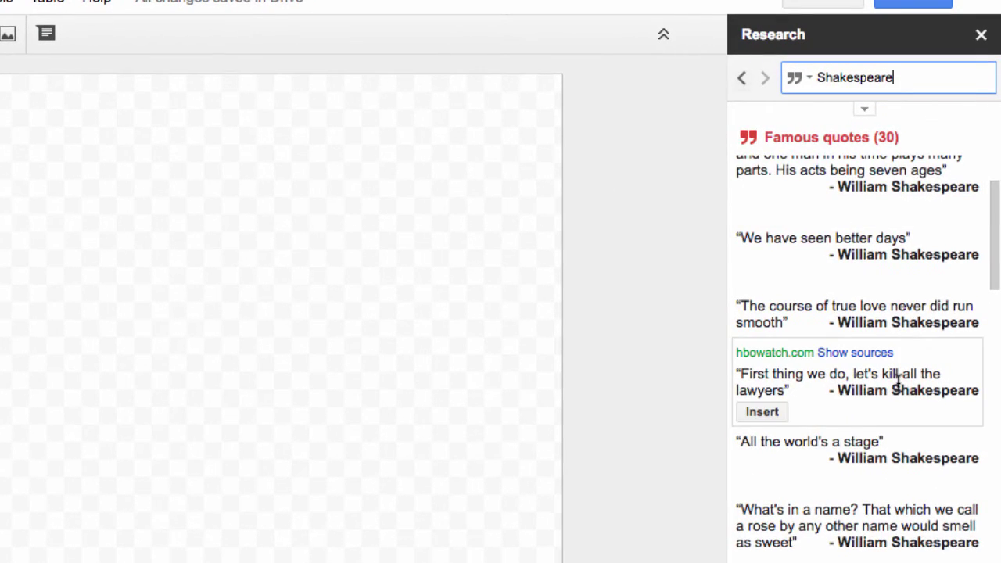
scroll(908, 368, "down", 2)
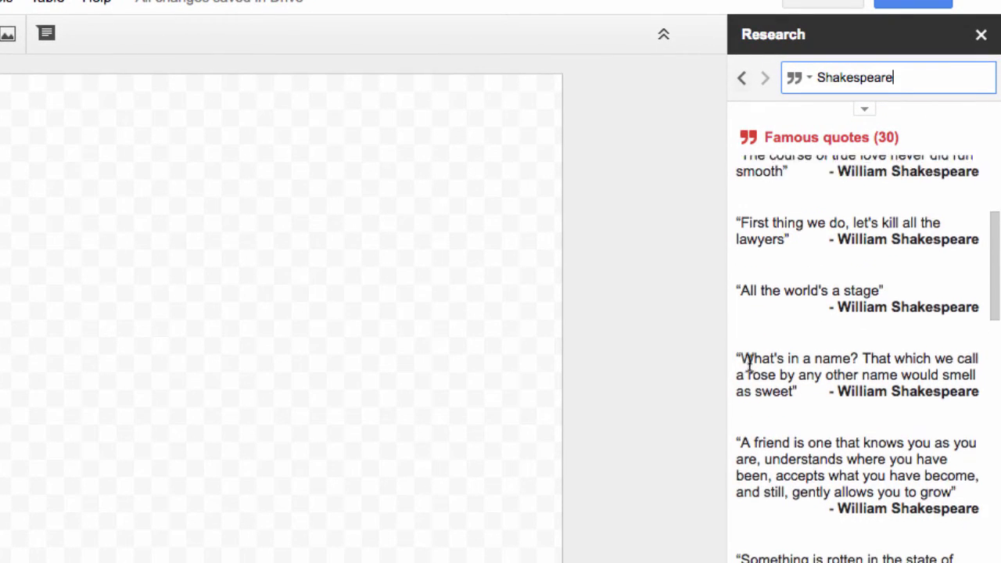
scroll(744, 368, "down", 2)
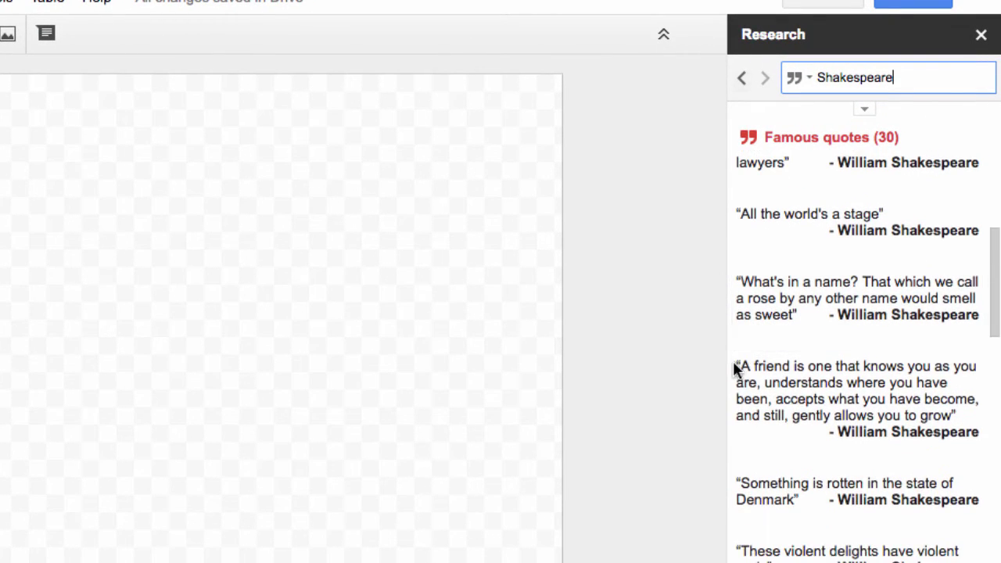
mouse_move(821, 420)
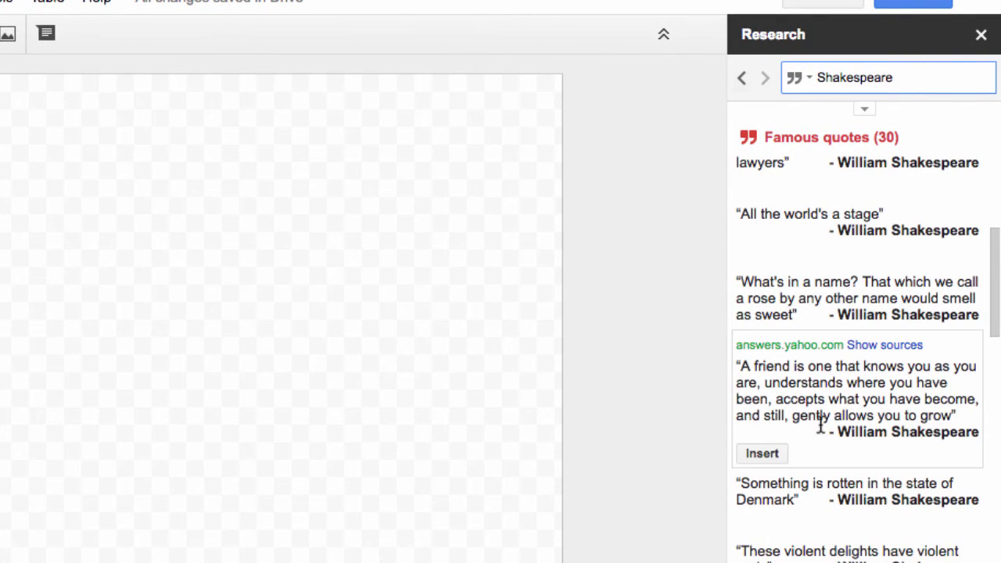
left_click(760, 454)
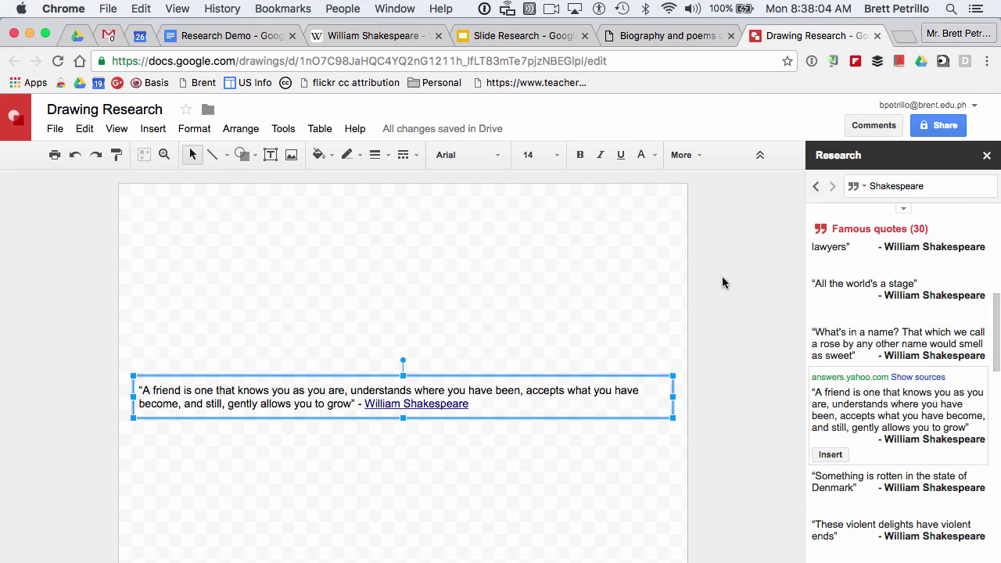
Pass through Slide Research and return to the Research Demo document.
left_click(523, 35)
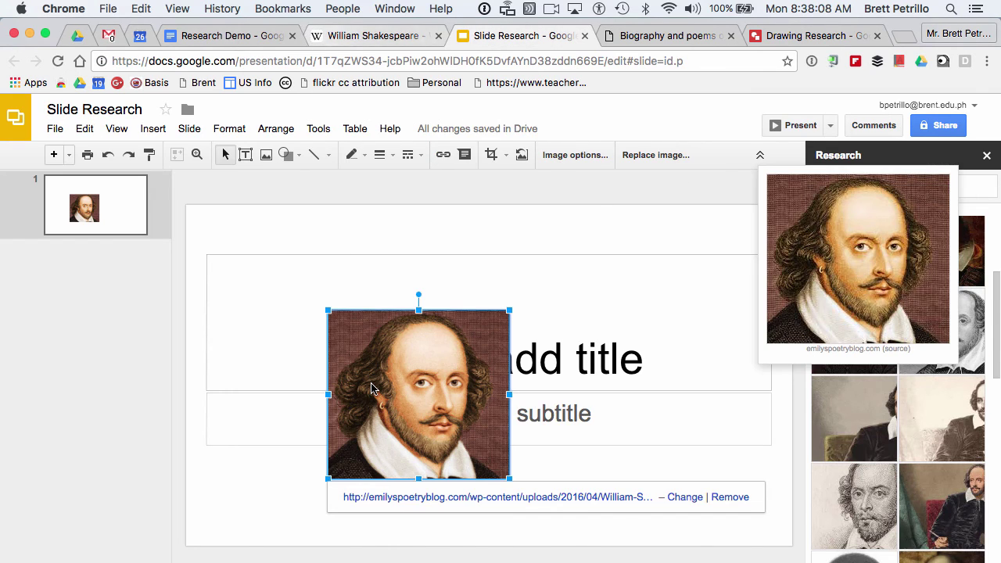
key("super+4")
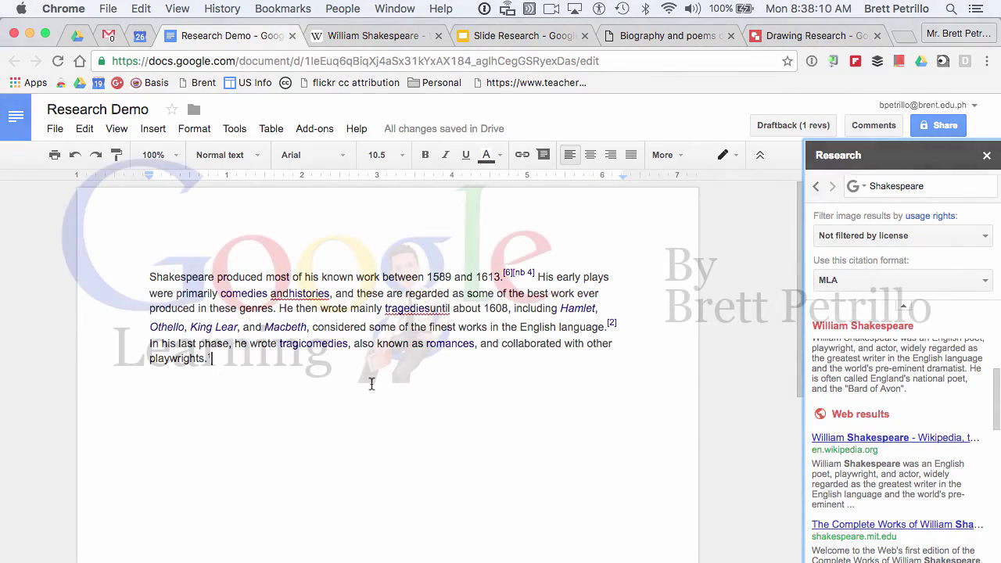